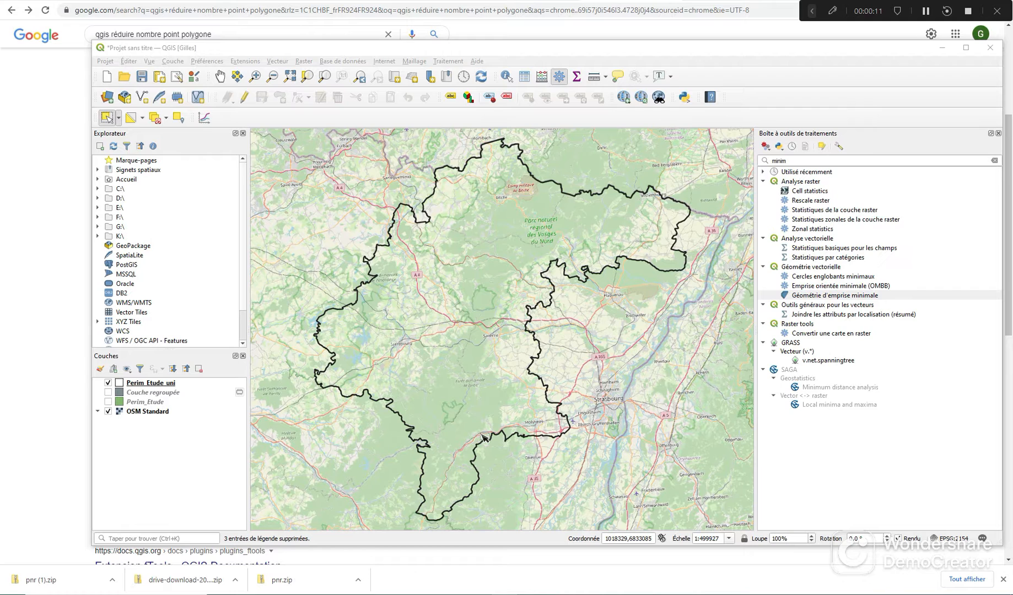
Step: Search the processing toolbox for "simpl" and open the Simplifier vector geometry tool
mouse_move(453, 594)
double_click(783, 160)
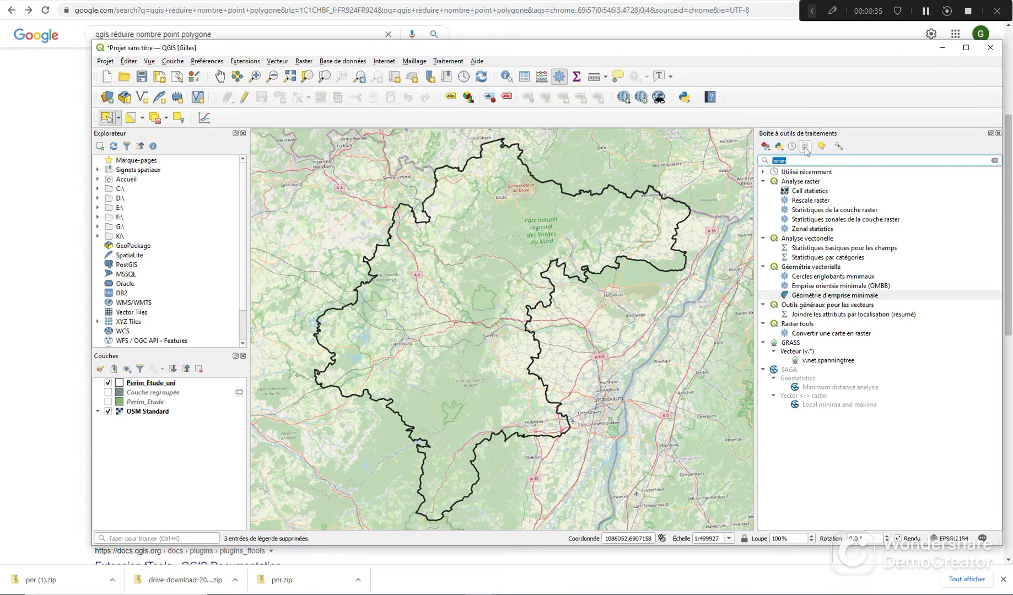
key(BackSpace)
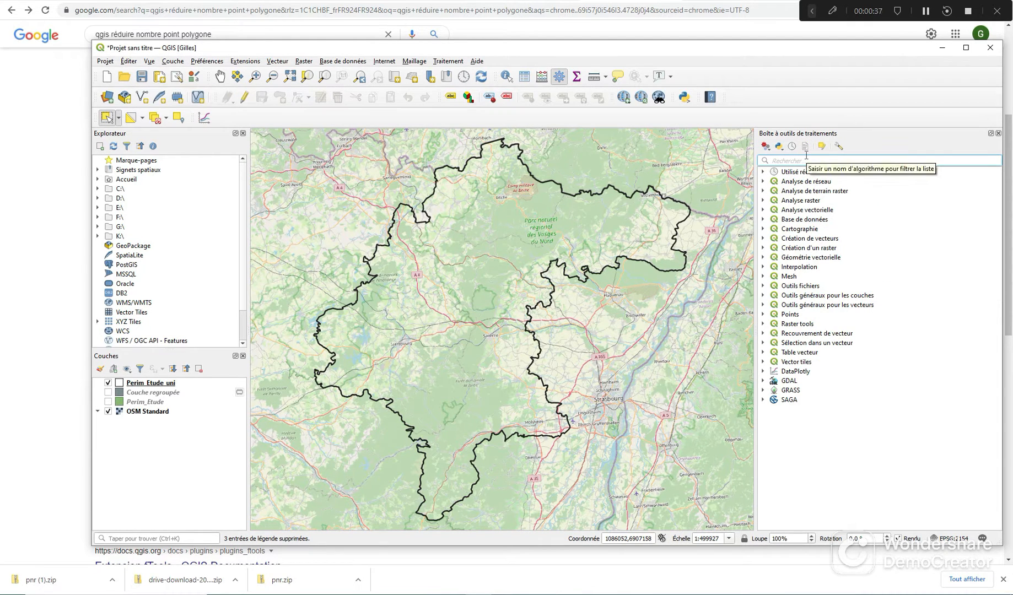
text(simpl)
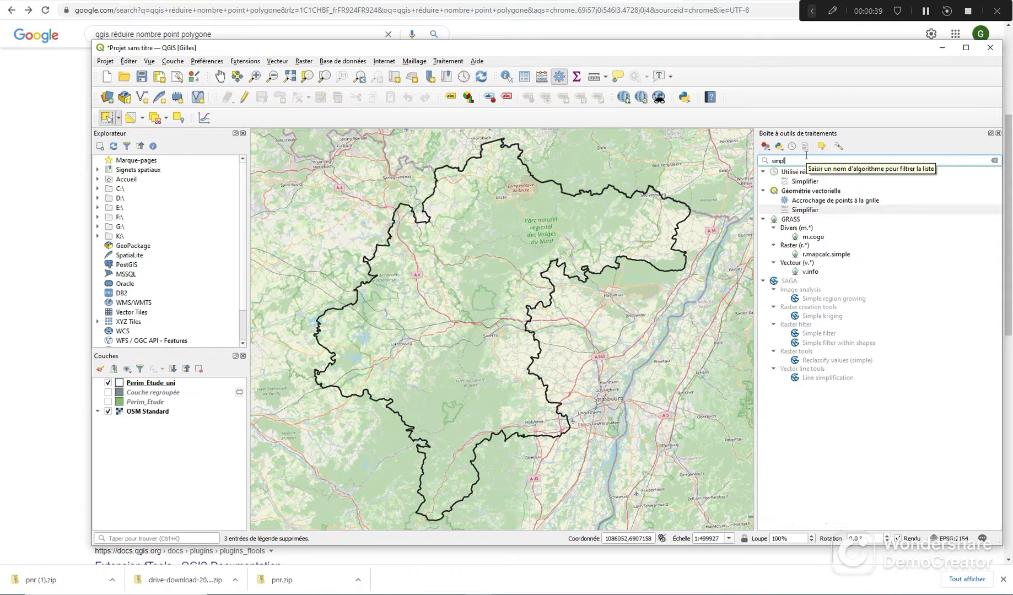
click(806, 213)
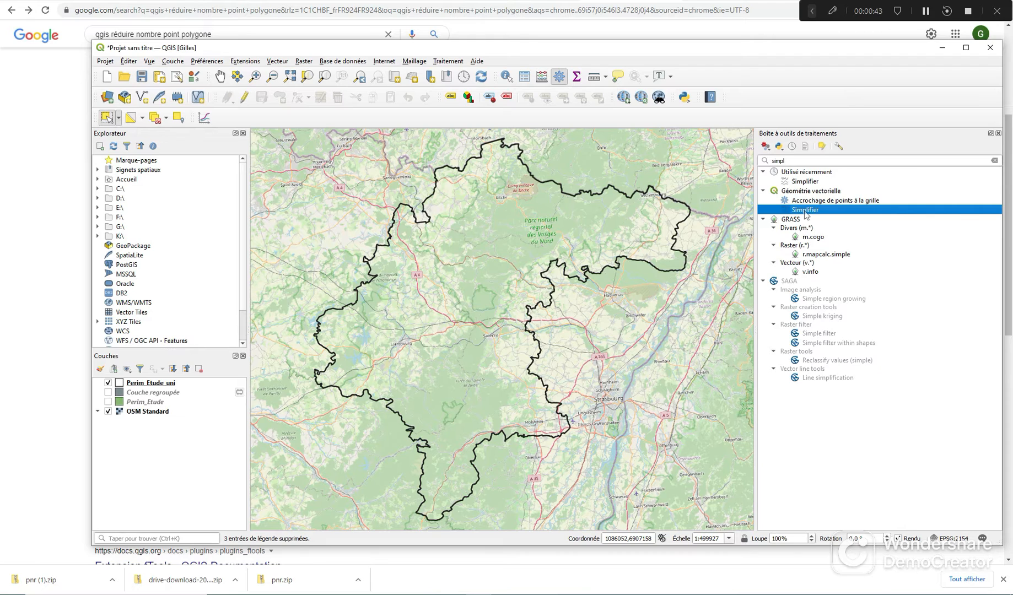
double_click(806, 211)
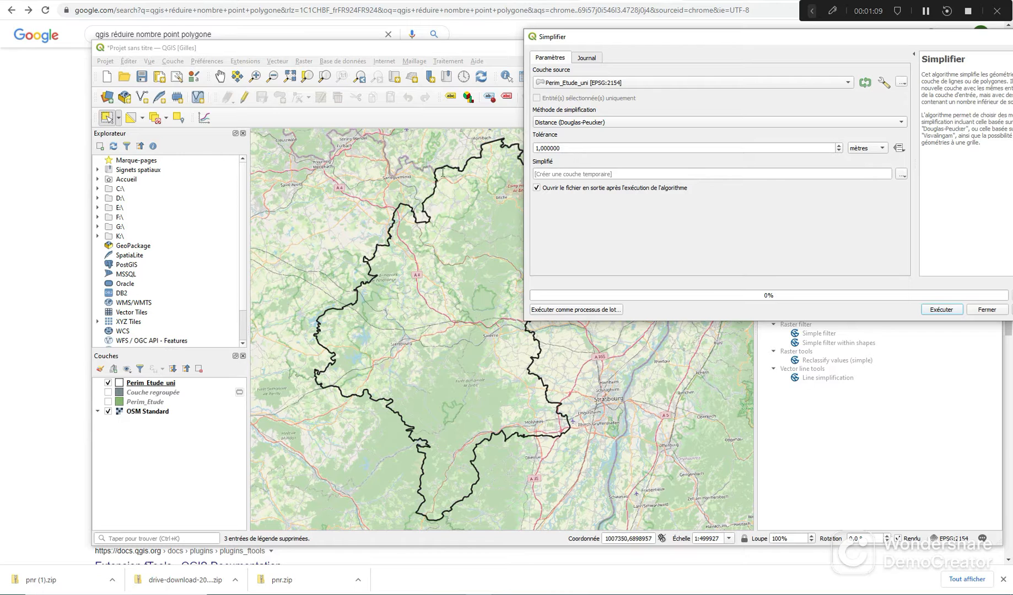
Step: Run Simplifier on Perim_Etude_uni with a tolerance of 500 metres, using Distance (Douglas-Peucker) and a temporary output layer
double_click(560, 148)
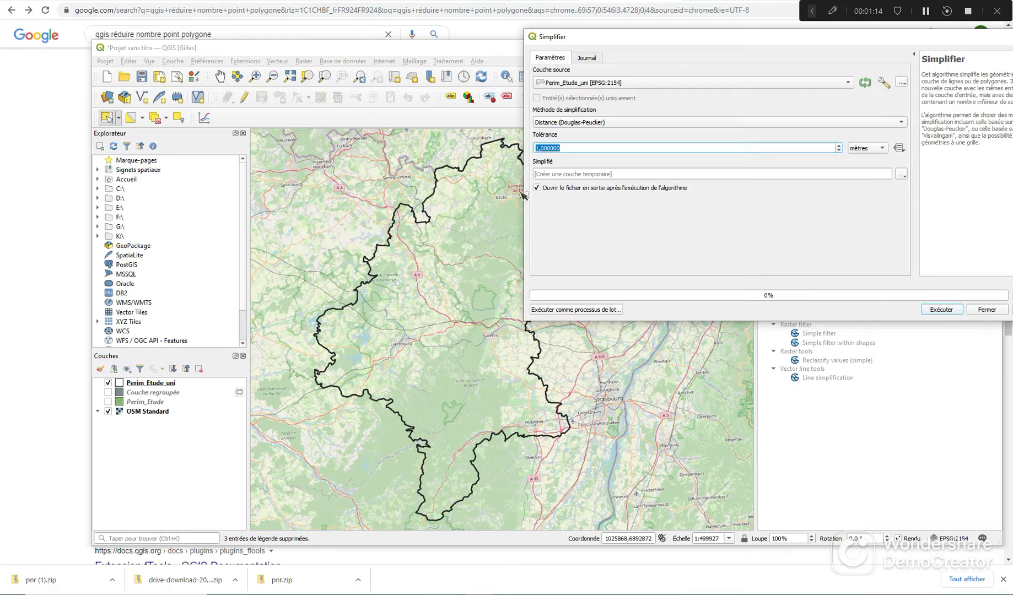
text(500)
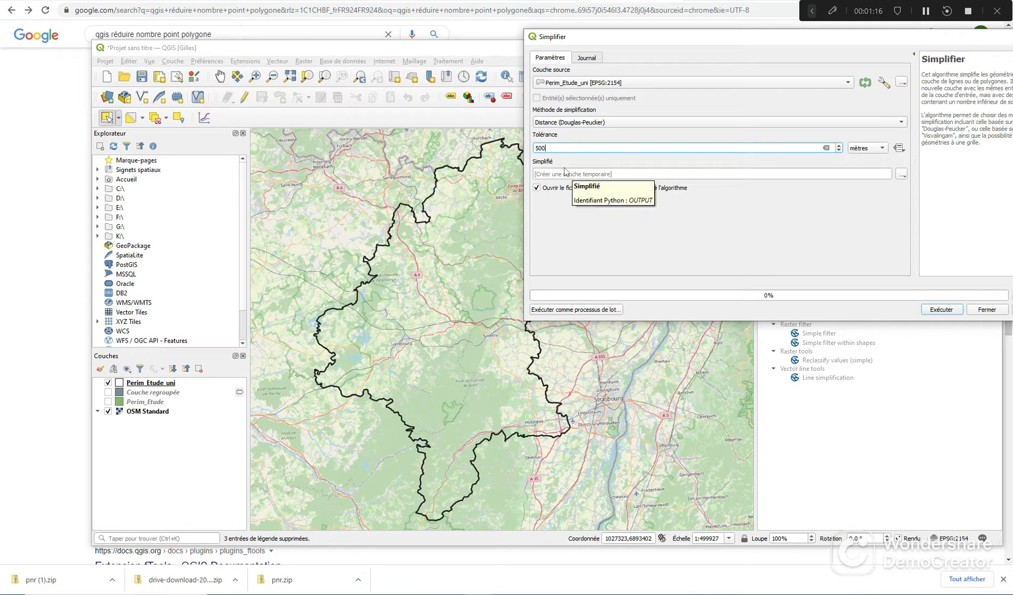
click(943, 310)
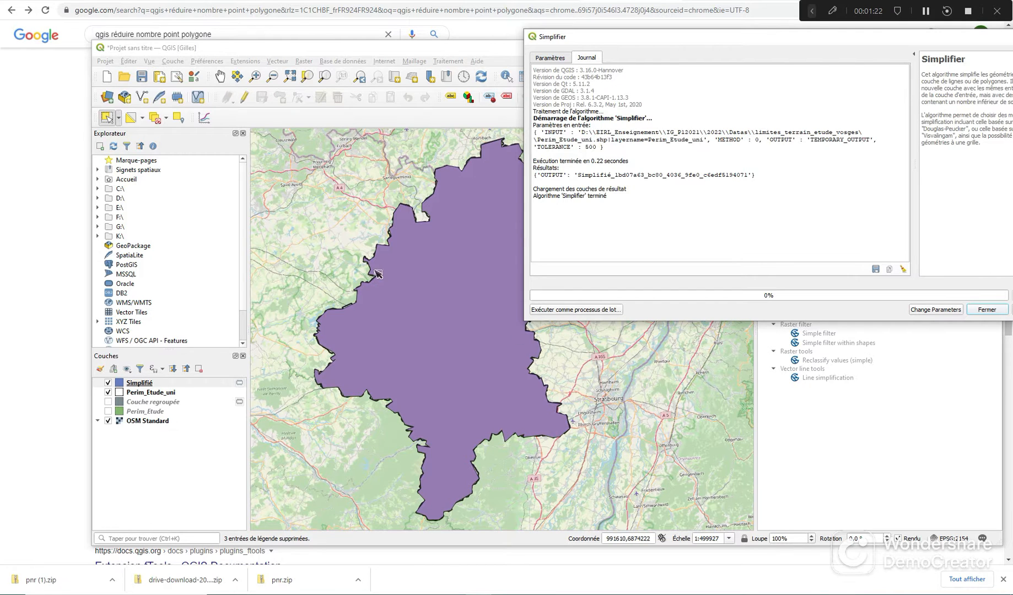
Step: Compare the 500 m simplified polygon with the original boundary up close by toggling the Simplifié layer's visibility
scroll(385, 276, up, 4)
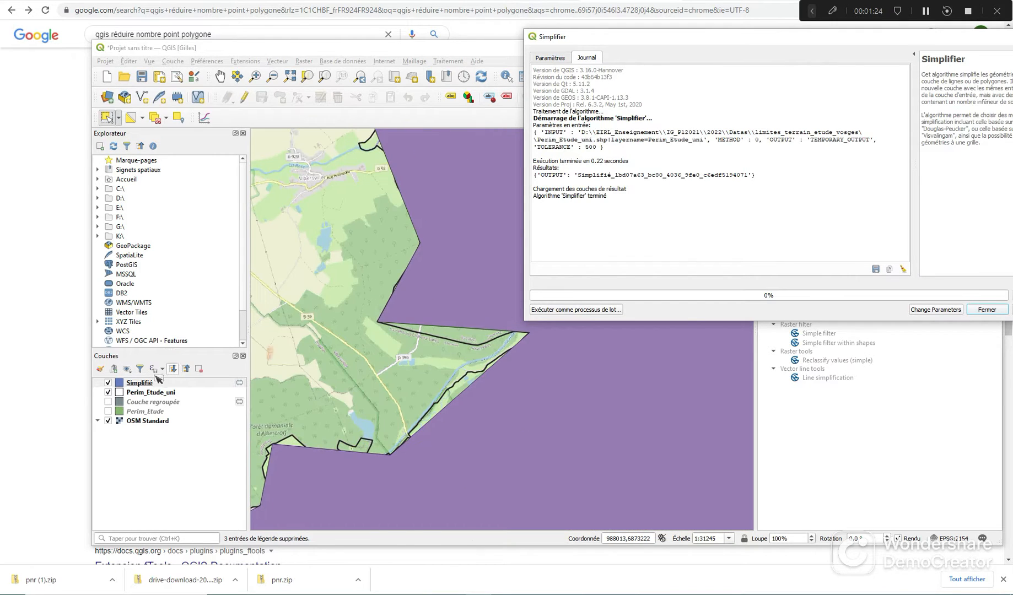
click(108, 383)
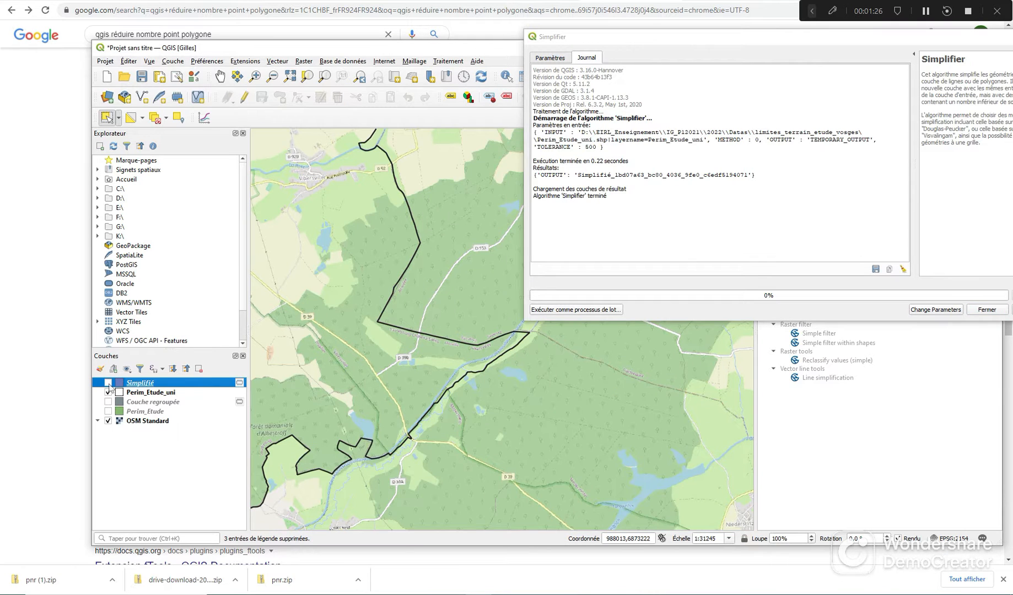
click(108, 383)
click(108, 382)
click(108, 382)
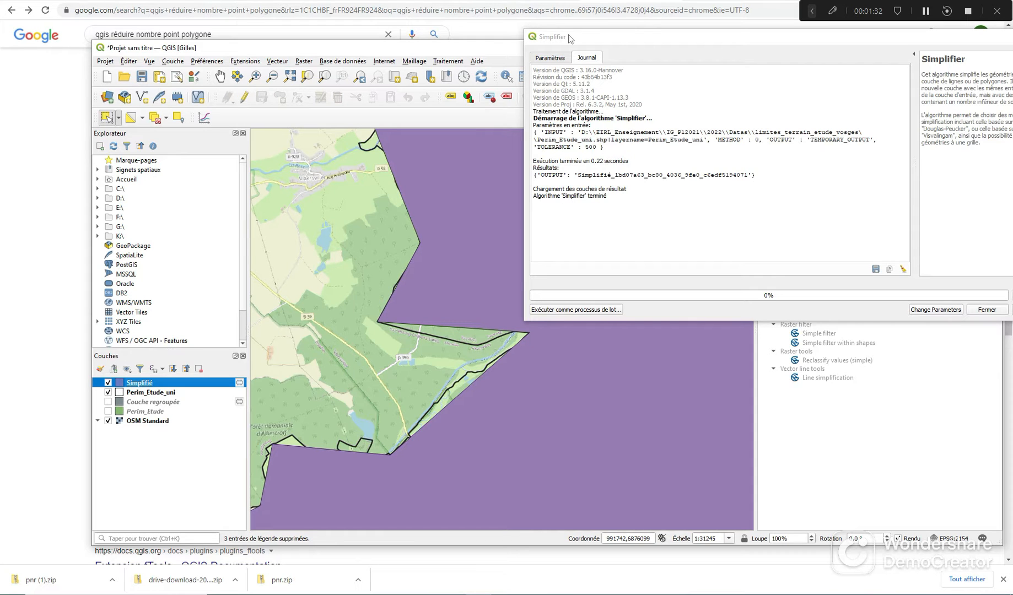
Step: Run Simplifier again on Perim_Etude_uni with the tolerance set to 1000 metres
drag(585, 39, 538, 89)
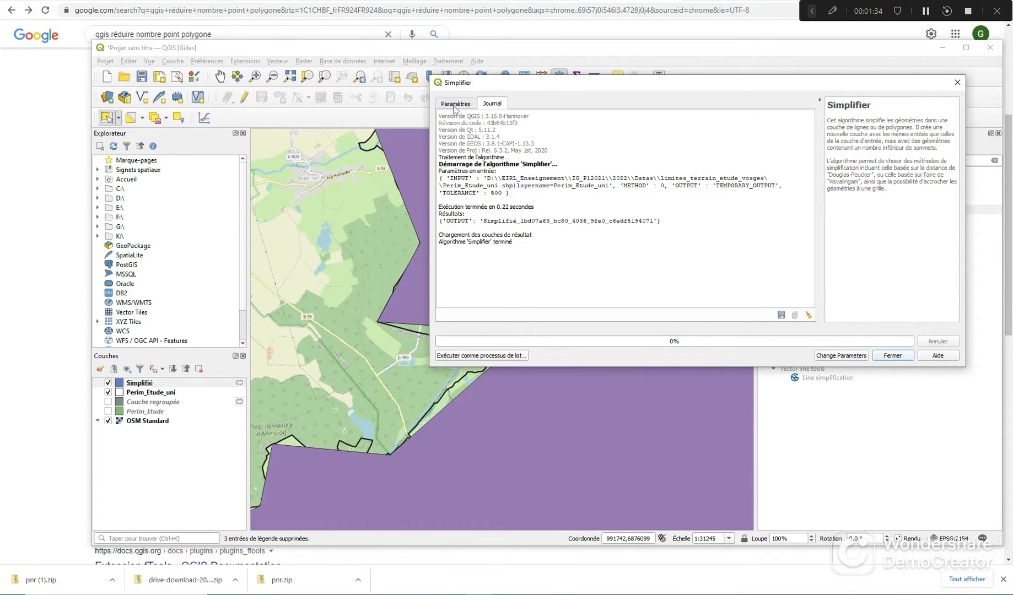
click(455, 104)
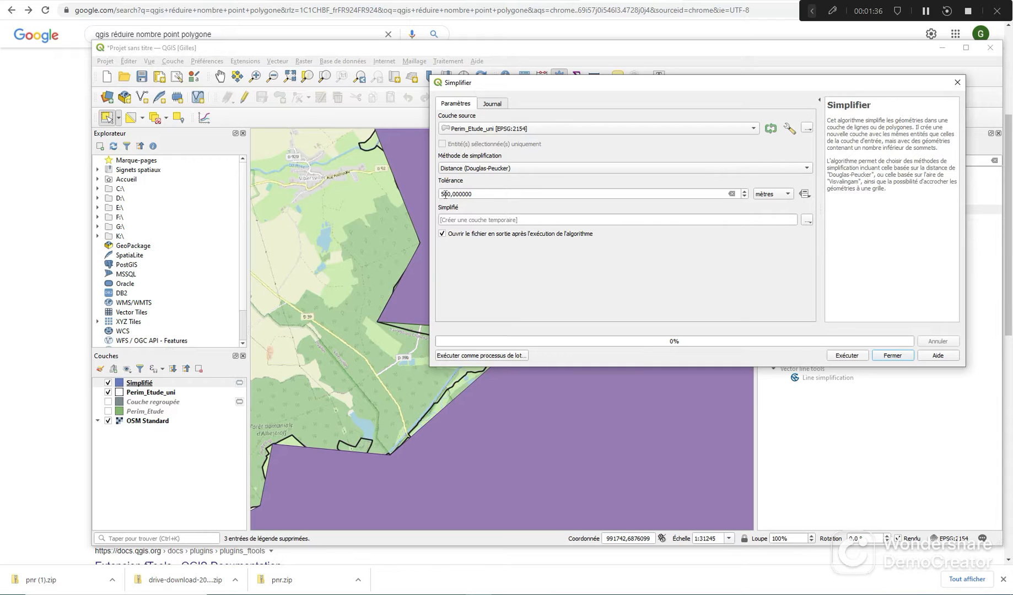
drag(445, 194, 449, 193)
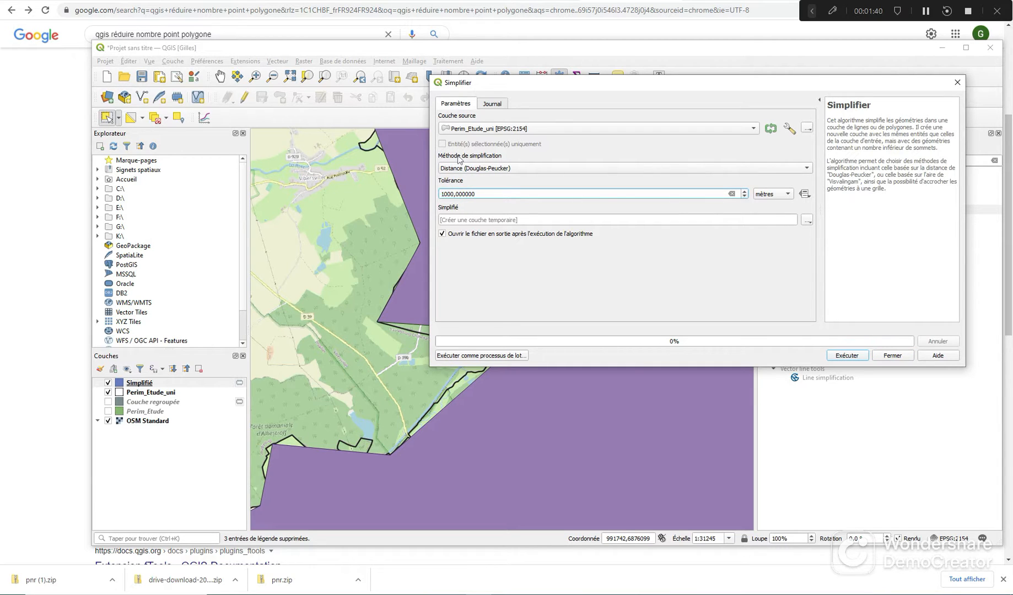
click(847, 356)
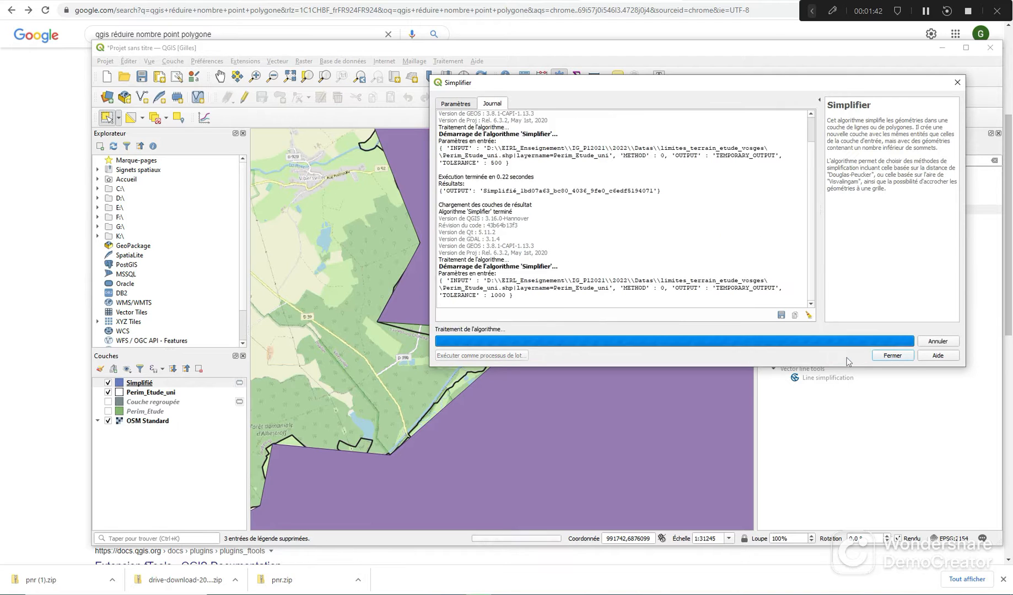
Step: Hide the 500 m Simplifié layer and toggle the 1000 m one to compare it with the original boundary
scroll(328, 421, down, 1)
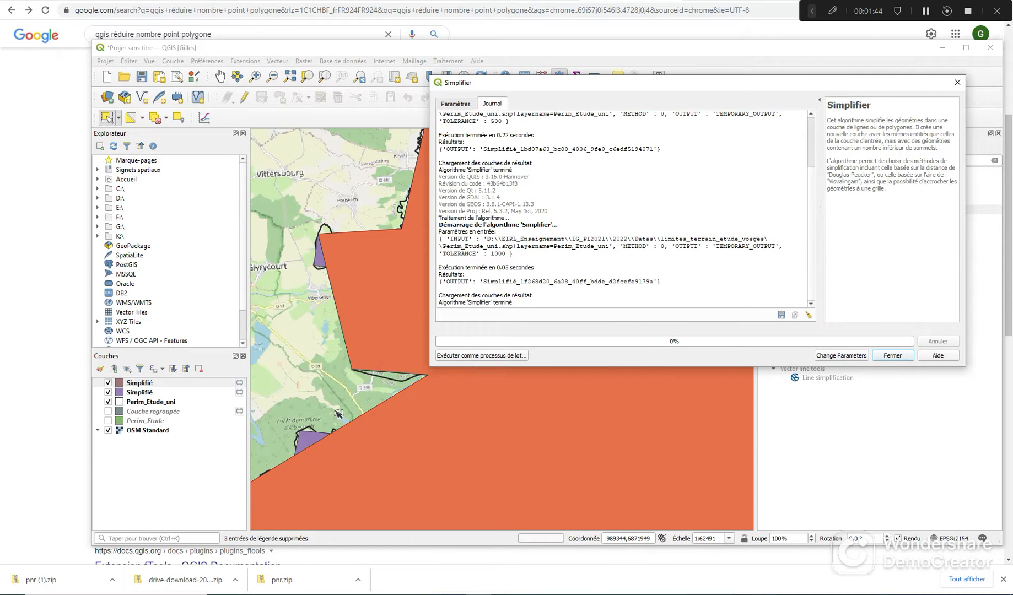
click(108, 392)
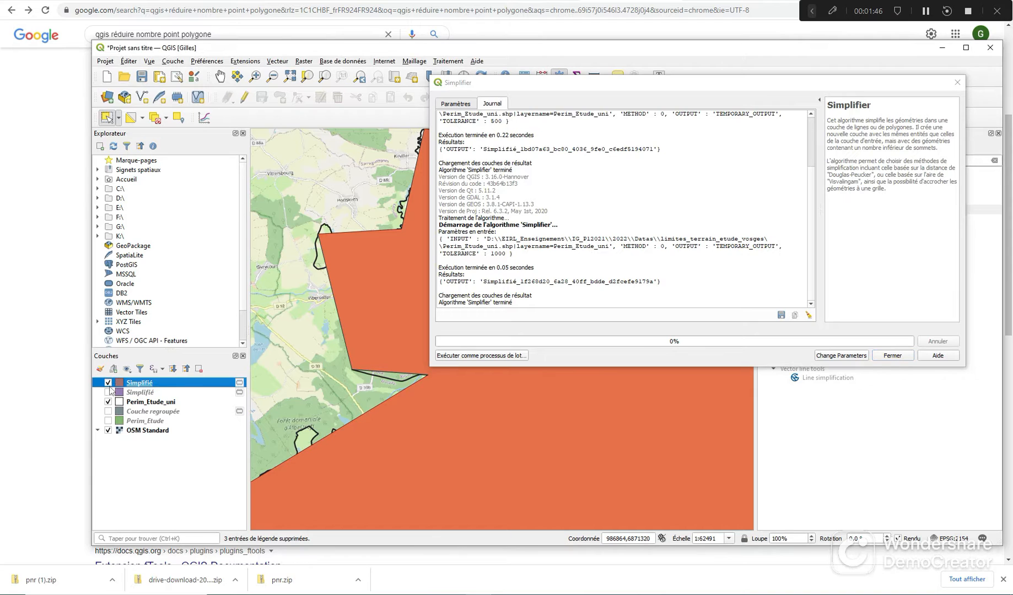
click(108, 384)
click(108, 383)
click(108, 384)
click(108, 383)
click(108, 384)
click(108, 383)
Step: Examine how the 1000 m simplified polygon follows the Perim_Etude_uni outline at several scales, and close the Simplifier dialog
scroll(326, 270, down, 1)
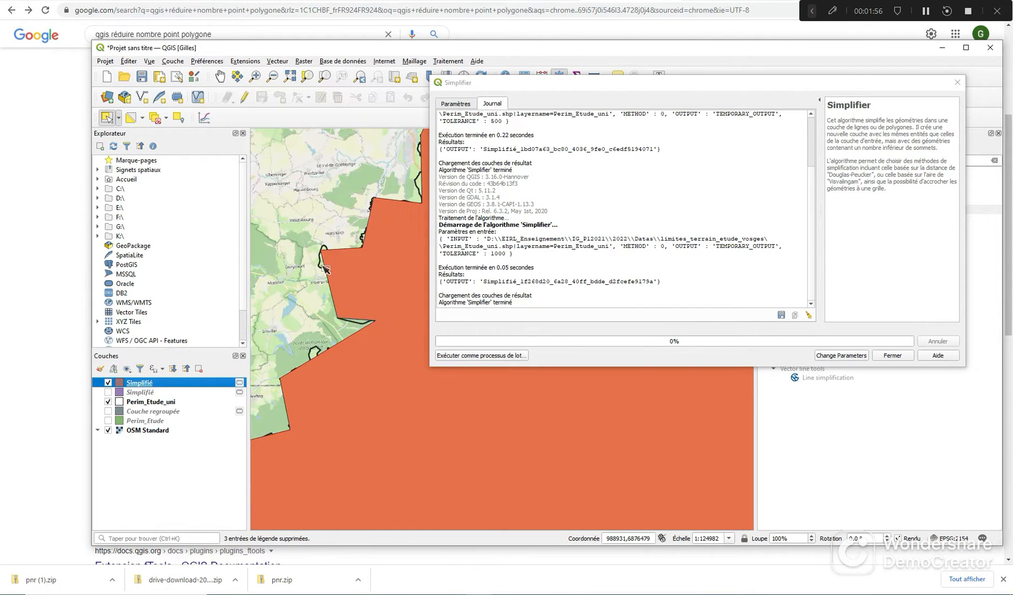
scroll(340, 331, down, 4)
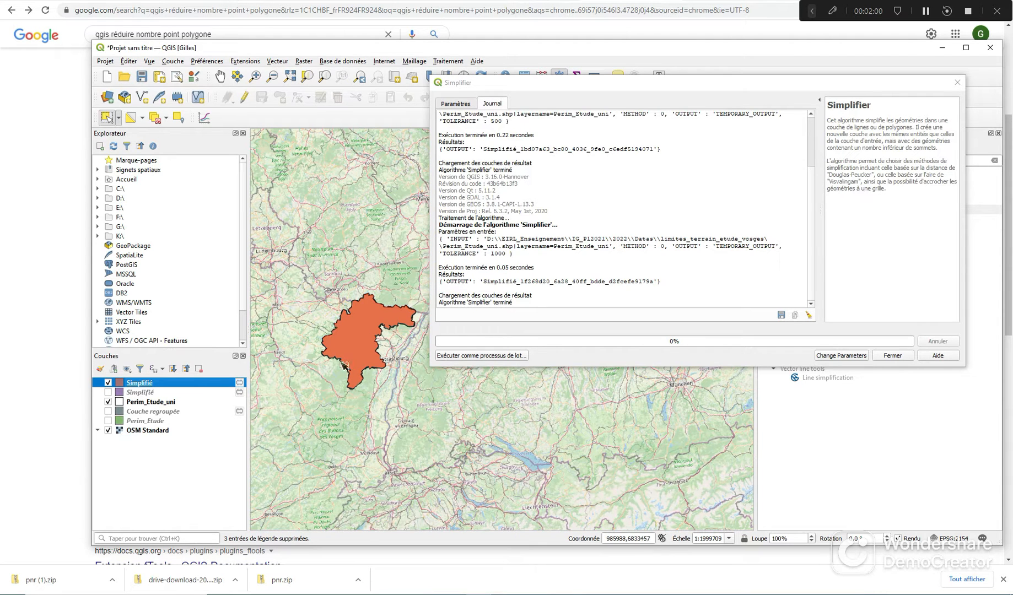
scroll(354, 342, up, 1)
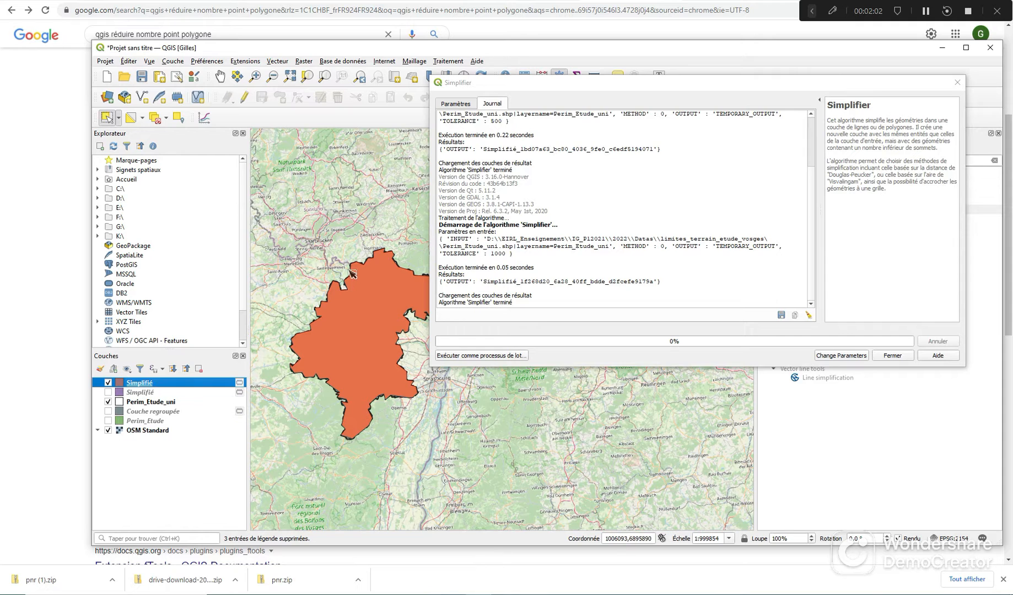
scroll(352, 275, up, 2)
scroll(353, 275, up, 2)
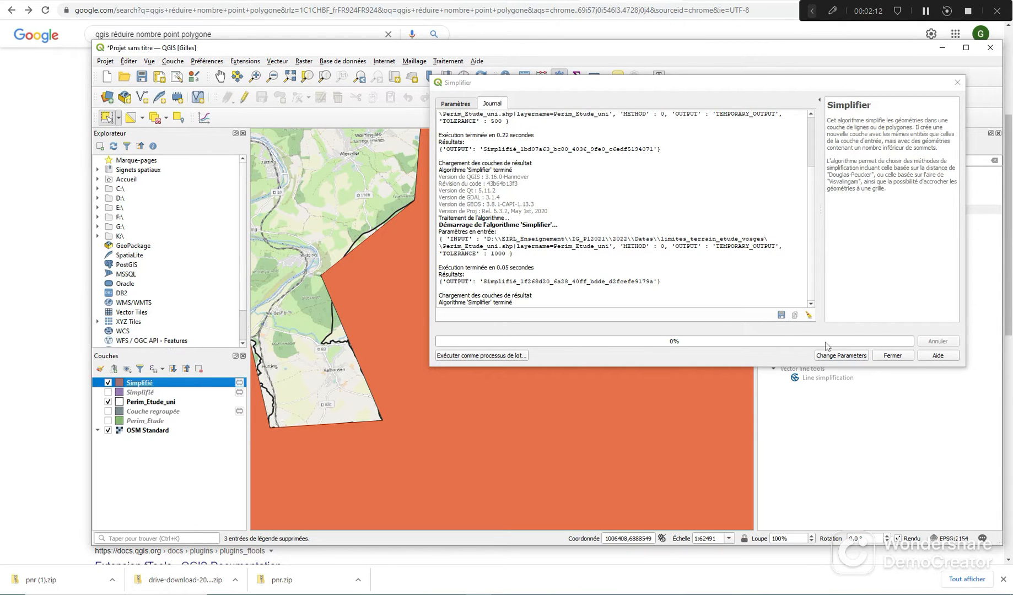
click(891, 355)
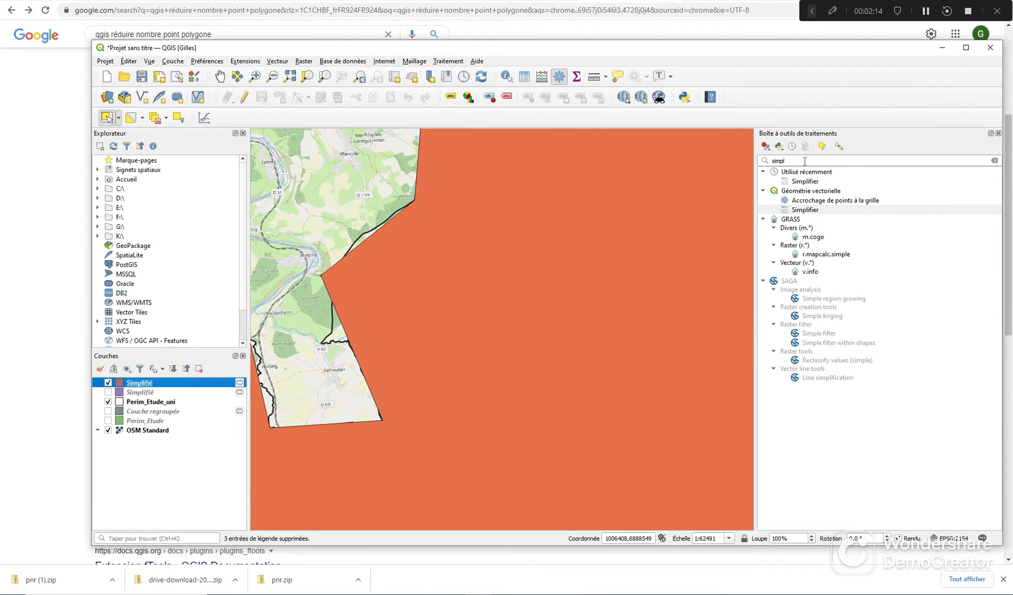
Step: Search the processing toolbox for "mini" and remove both Simplifié layers from the project
key(BackSpace)
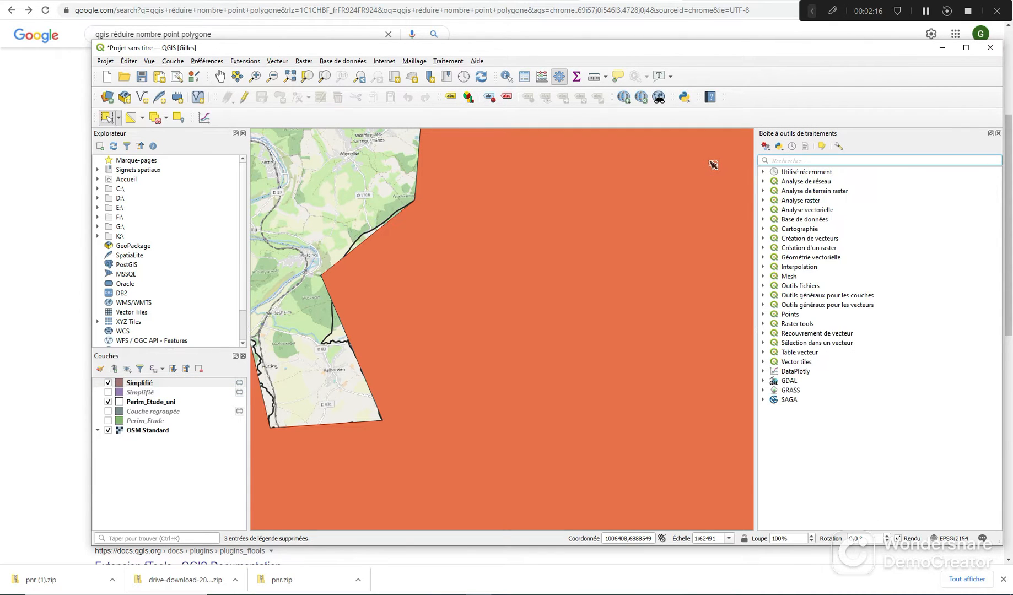
text(mini)
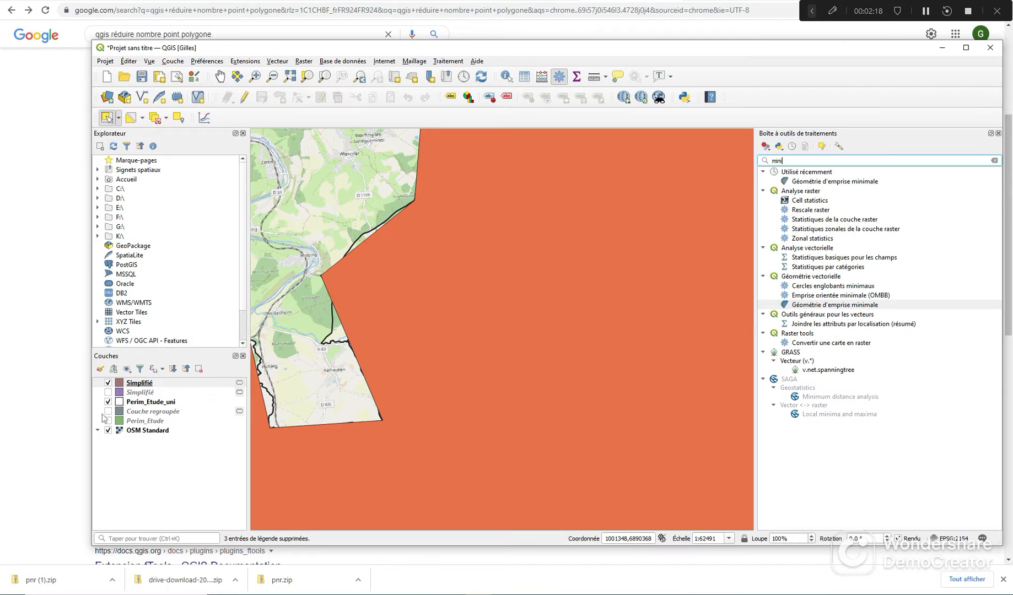
click(139, 386)
shift+click(140, 392)
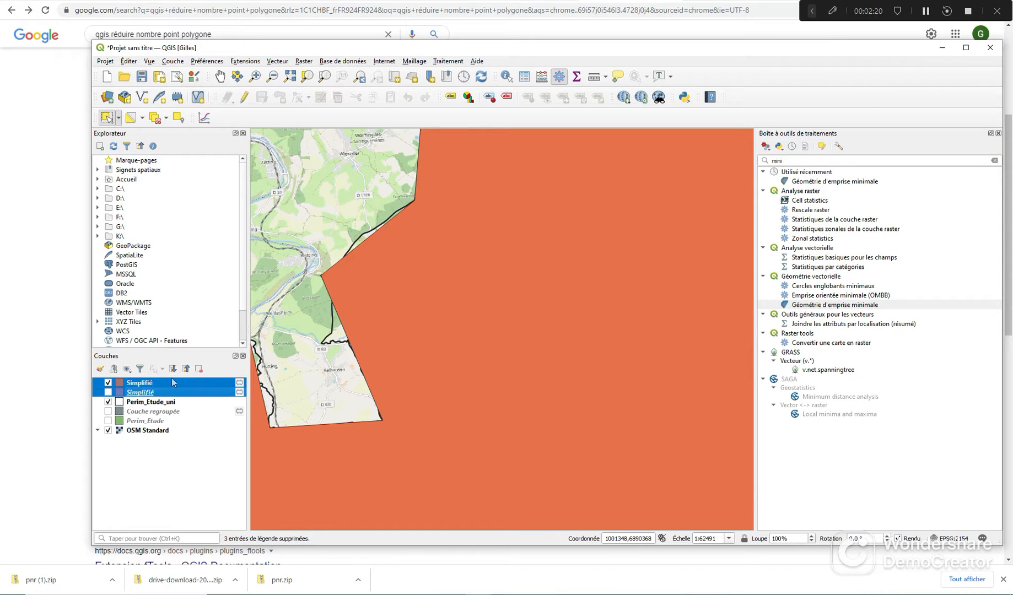
click(199, 369)
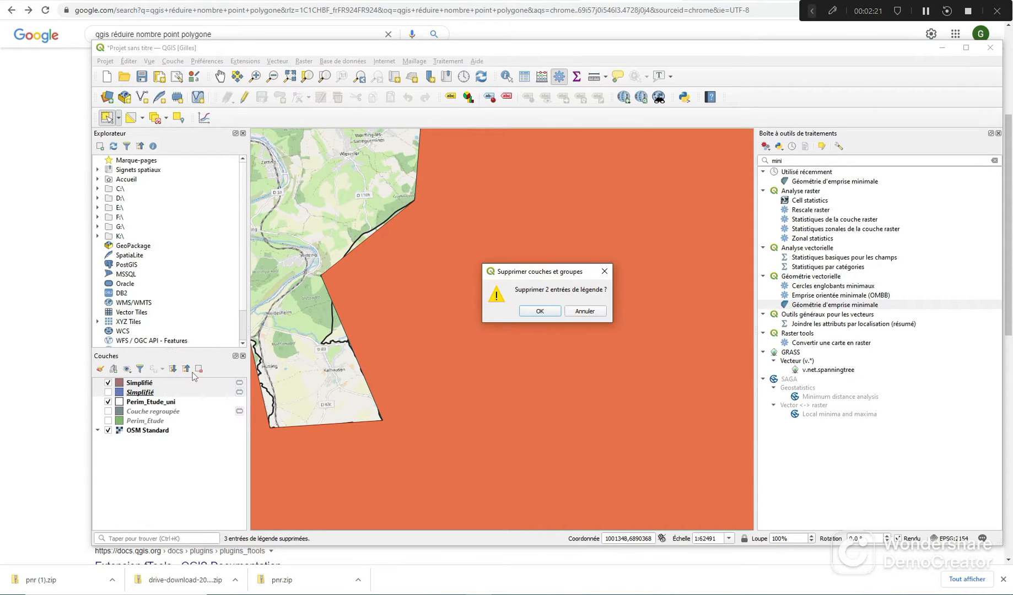
click(541, 311)
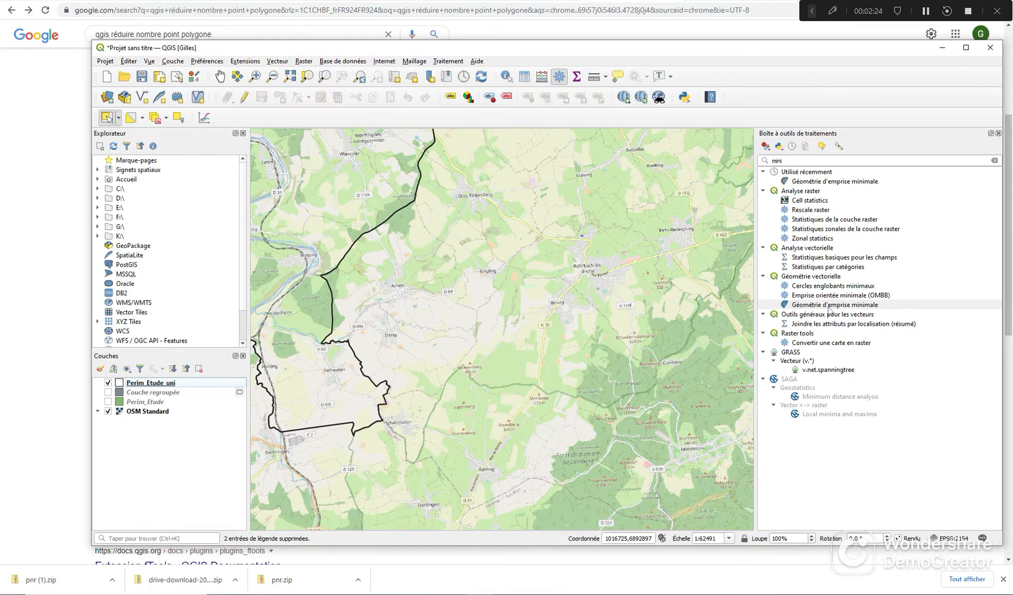
Step: Open Géométrie d'emprise minimale for Perim_Etude_uni, review its grouping field and geometry type choices, and close it without running
click(785, 160)
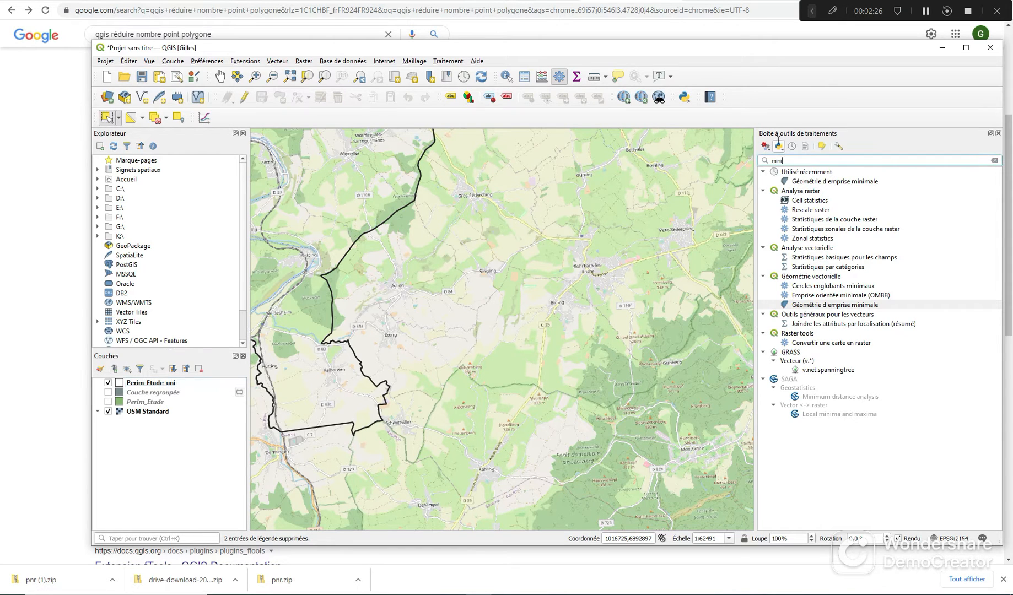
click(820, 306)
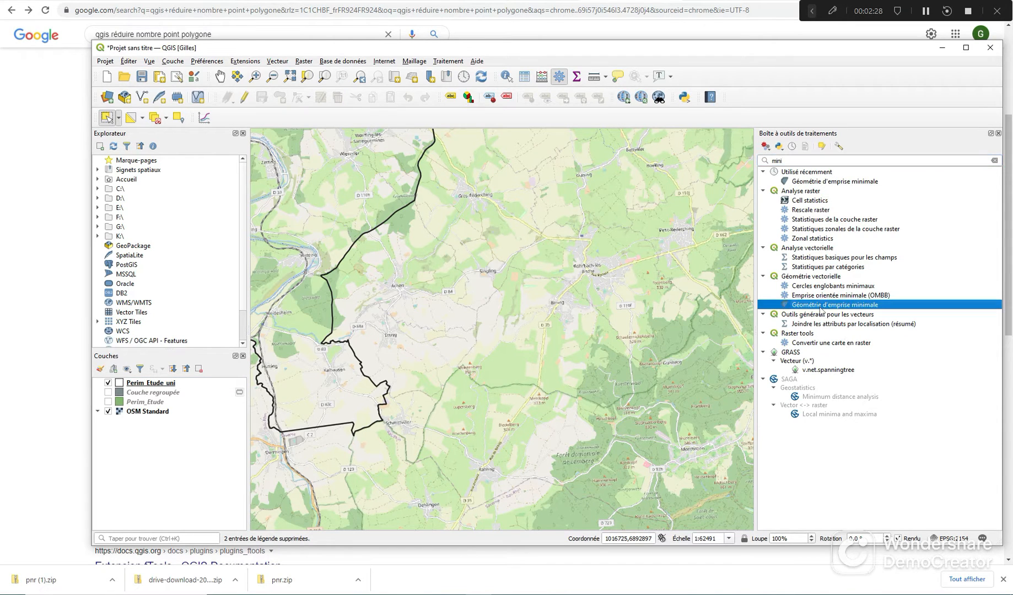
double_click(821, 306)
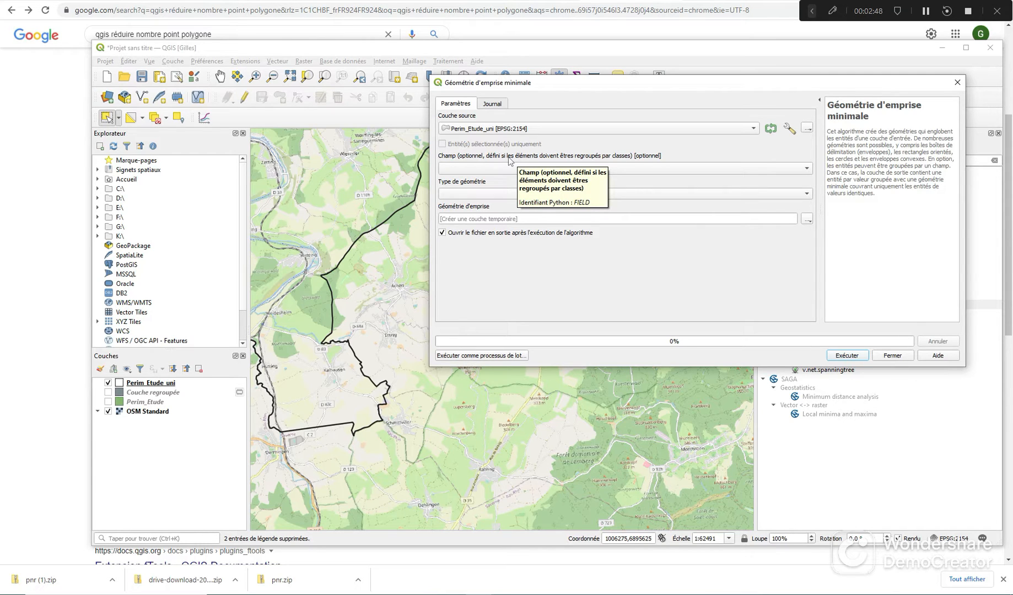
click(477, 168)
click(476, 169)
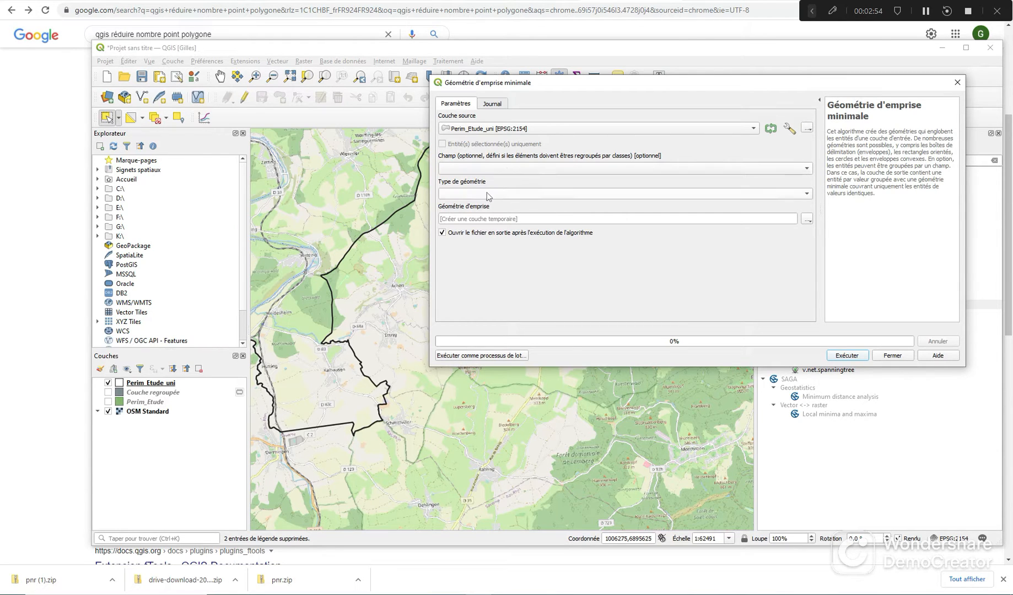
click(486, 193)
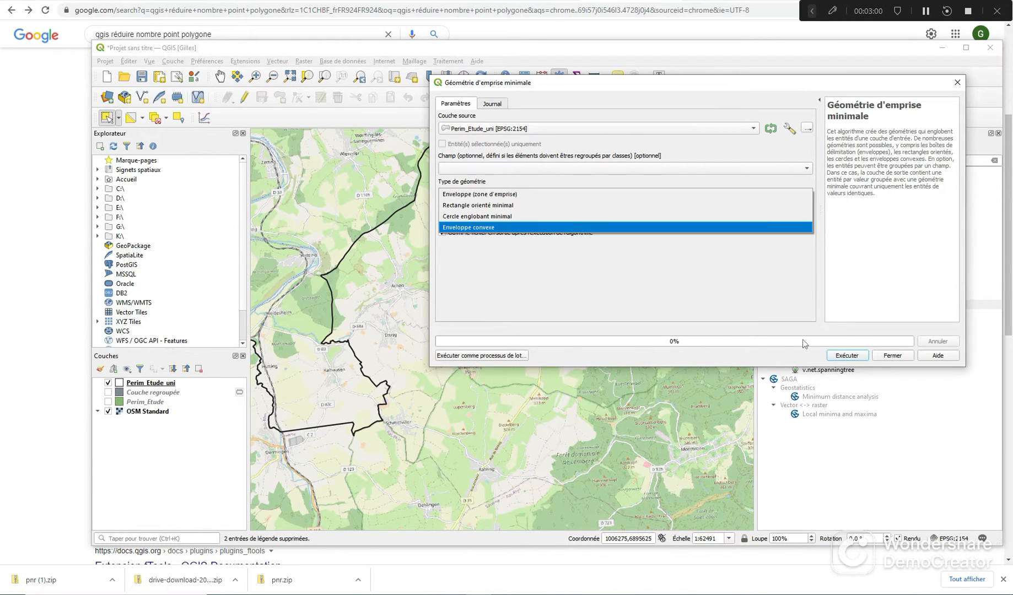
click(892, 358)
click(892, 355)
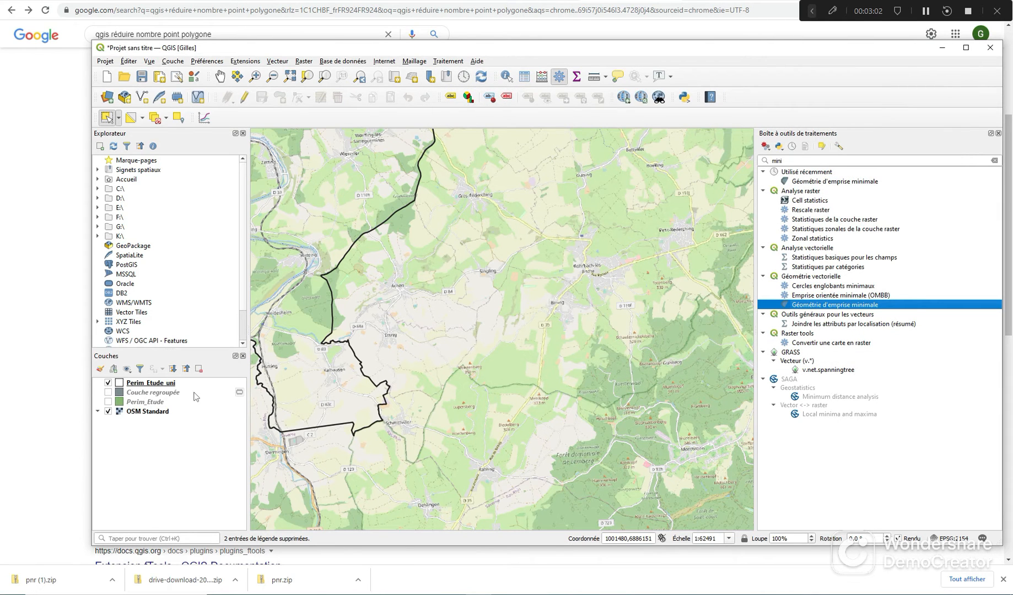
Step: Zoom the map to the full extent of the Perim_Etude_uni layer
right_click(177, 386)
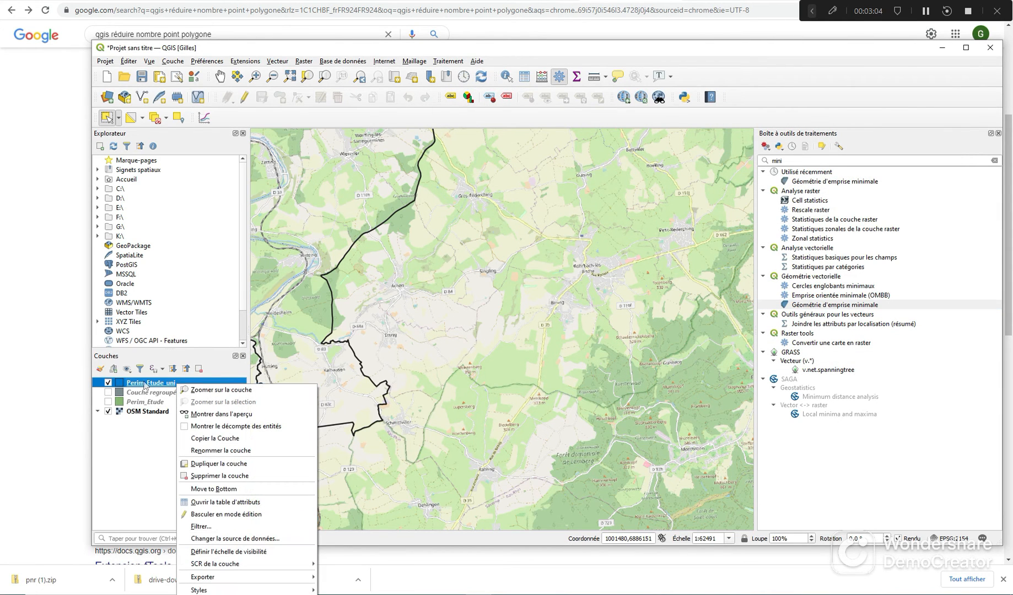
click(220, 390)
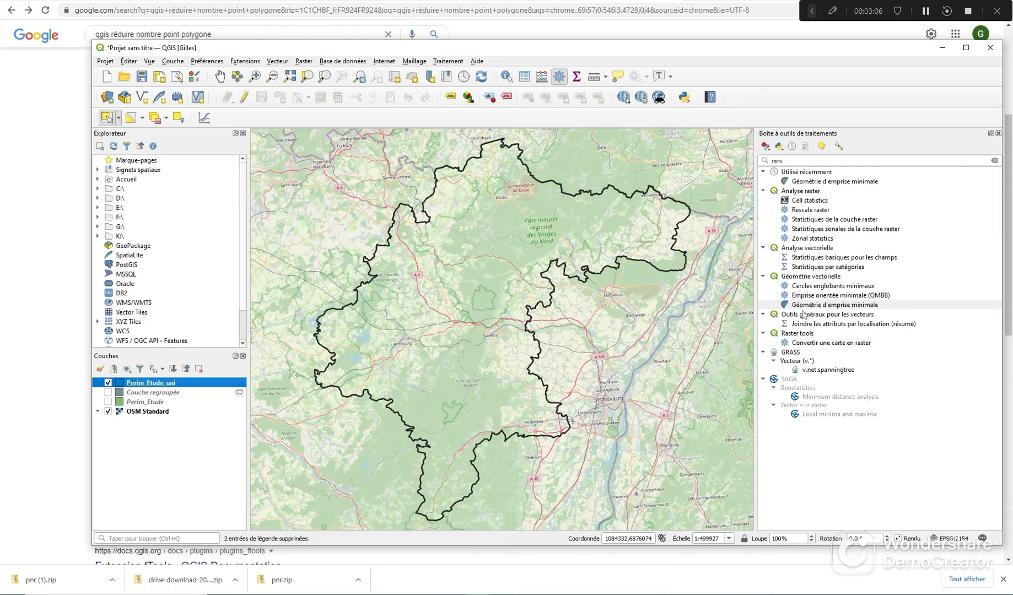
Step: Run Géométrie d'emprise minimale on Perim_Etude_uni with the Enveloppe (zone d'emprise) type, and place the Perim_Etude_uni layer above the resulting layer
double_click(802, 306)
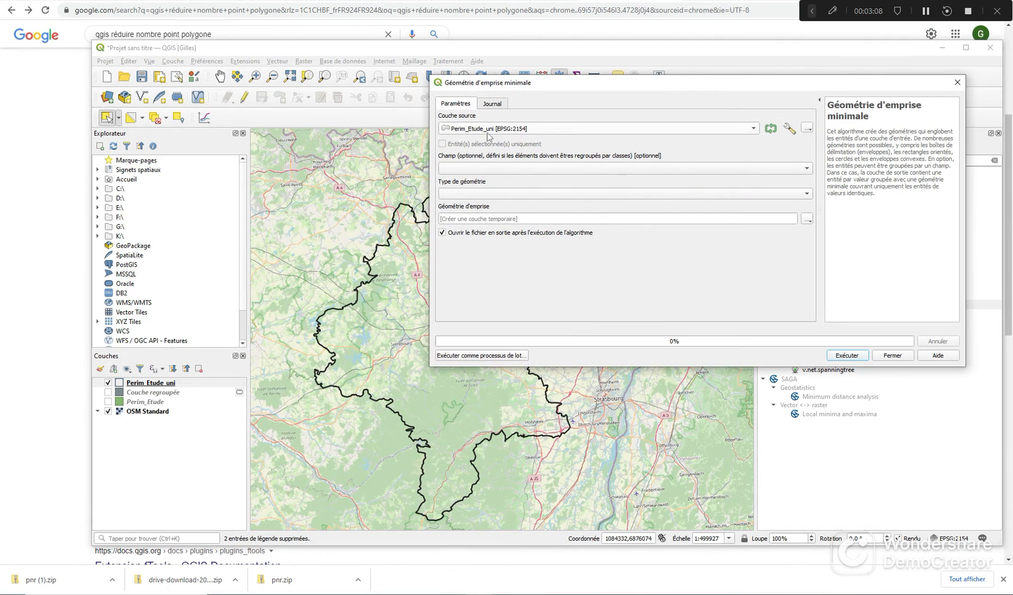
click(481, 193)
click(479, 203)
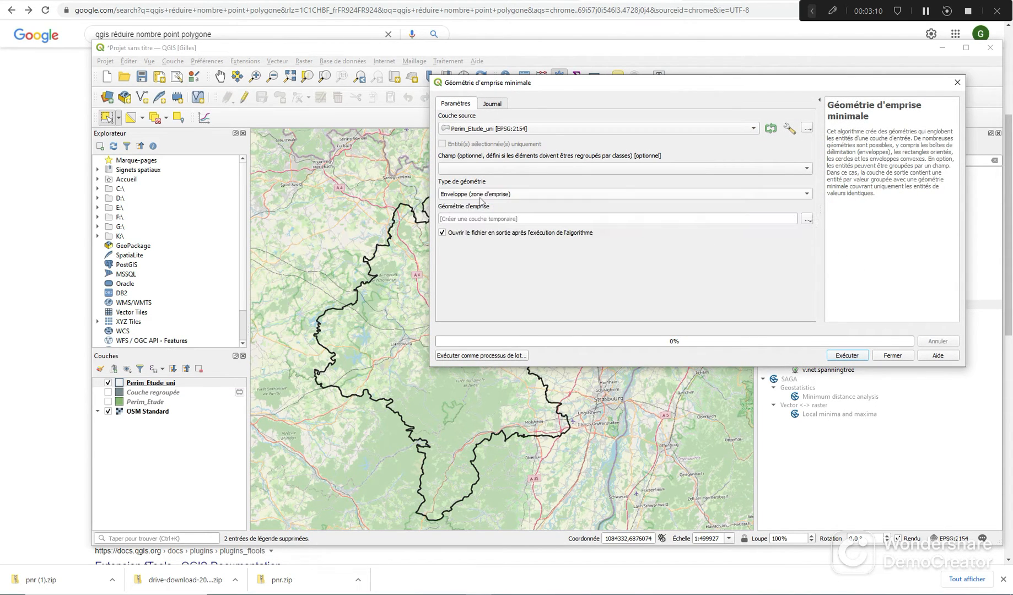
click(849, 356)
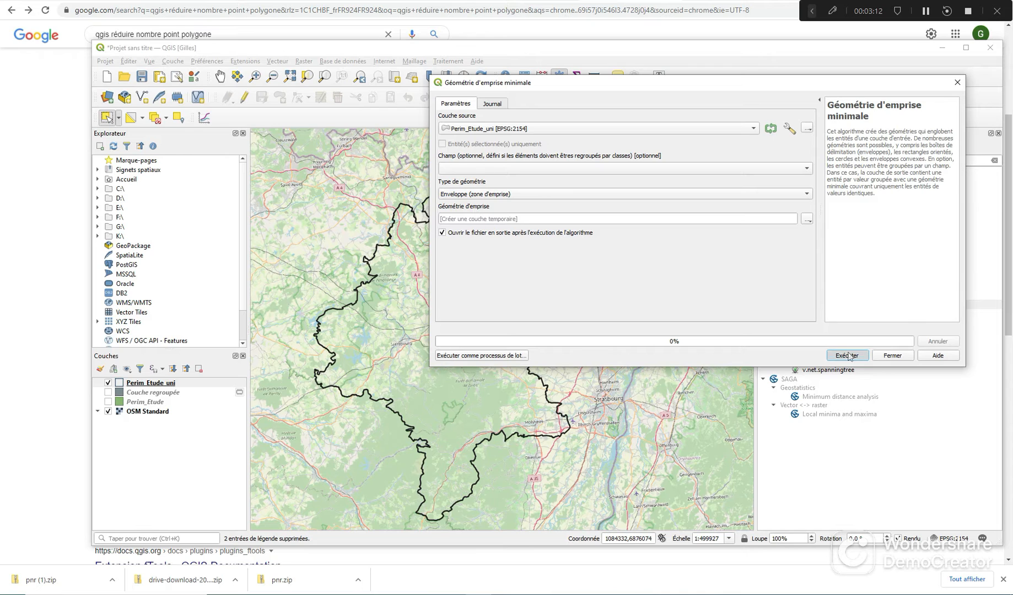
drag(574, 82, 923, 31)
drag(162, 395, 164, 382)
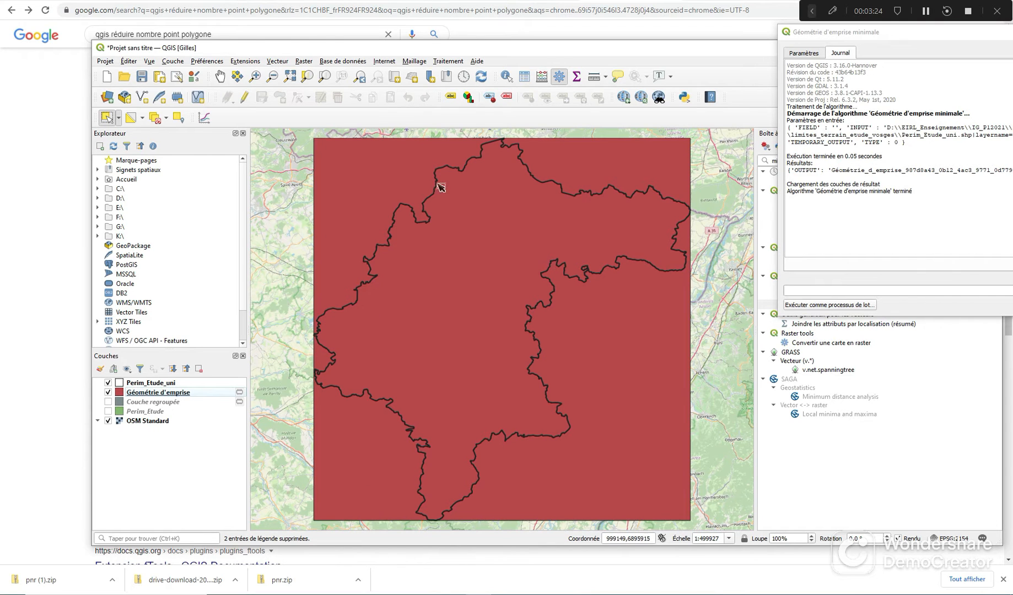
Step: Generate a Rectangle orienté minimal around Perim_Etude_uni as a temporary layer and uncover the map to view it
click(925, 34)
drag(924, 34, 655, 21)
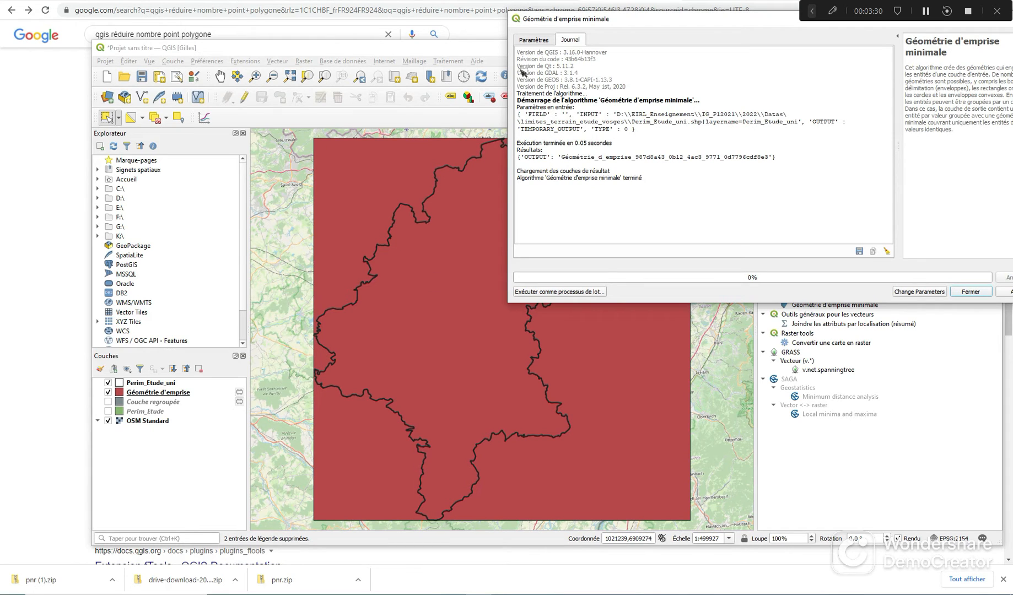
click(533, 40)
click(552, 130)
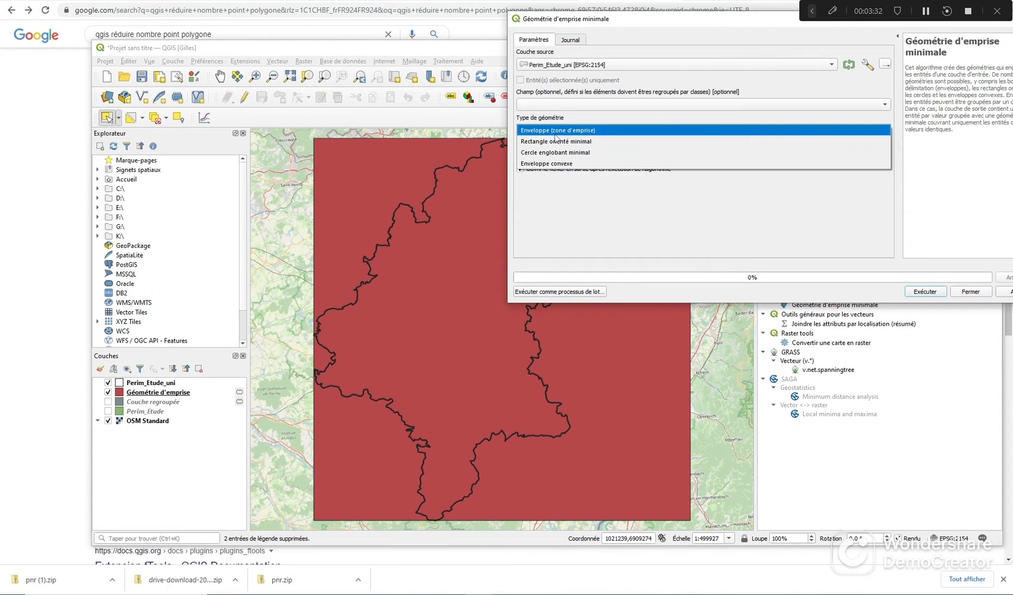
click(556, 142)
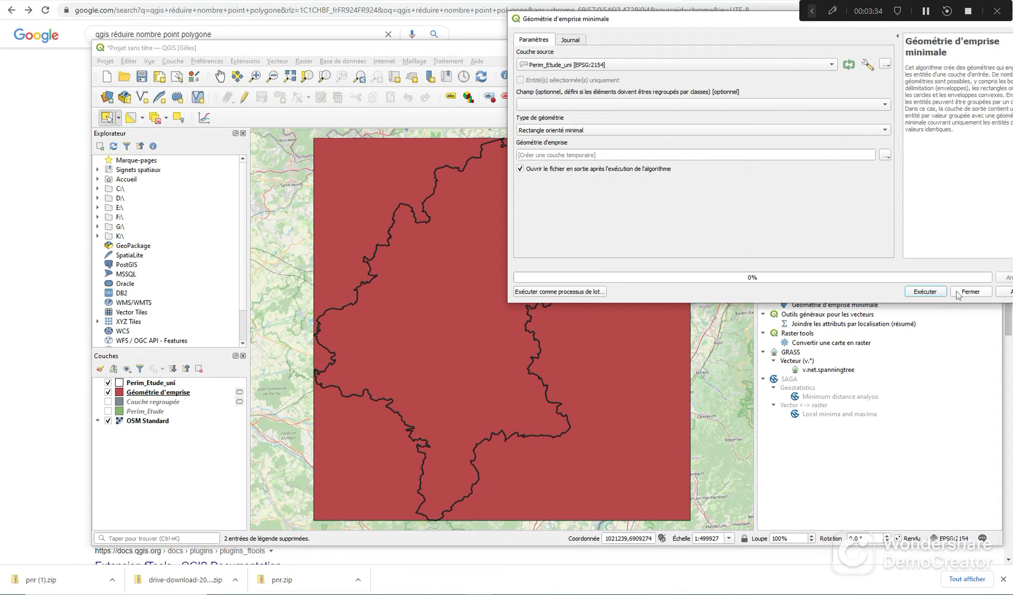
click(937, 294)
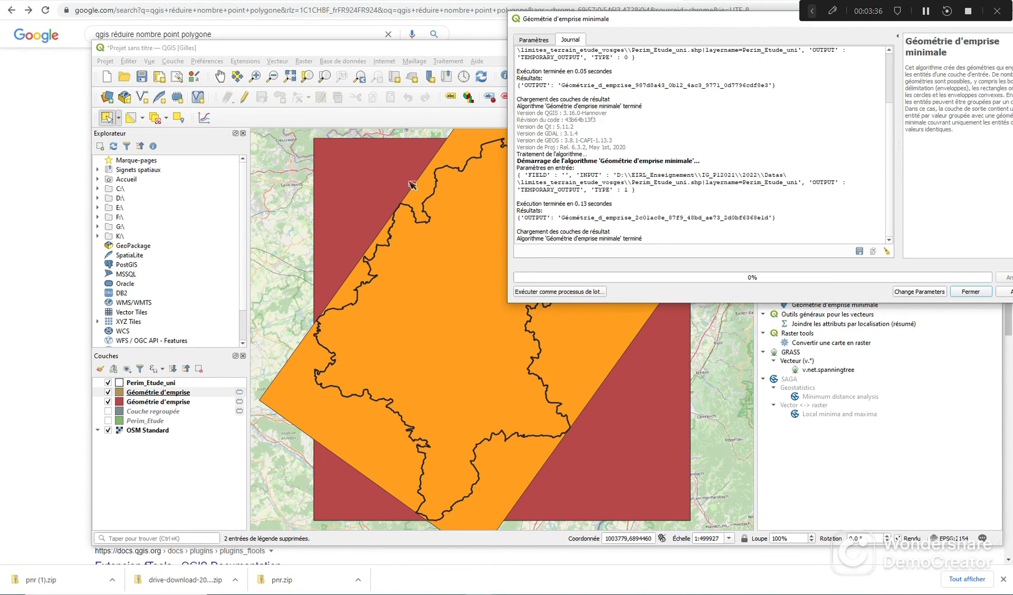
drag(639, 13, 888, 30)
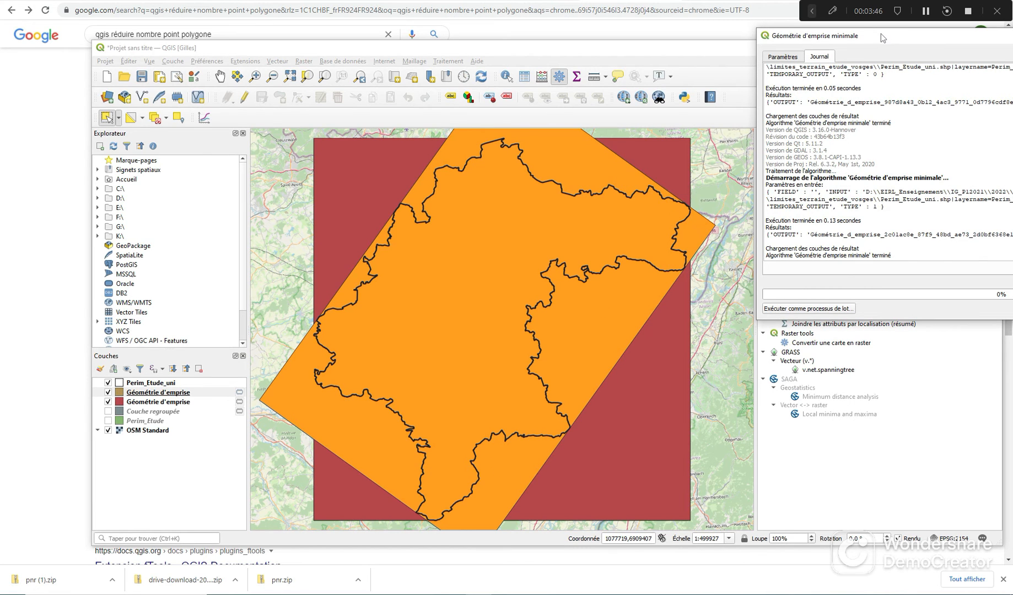
Step: Generate a Cercle englobant minimal around Perim_Etude_uni as a temporary layer
drag(844, 40, 600, 51)
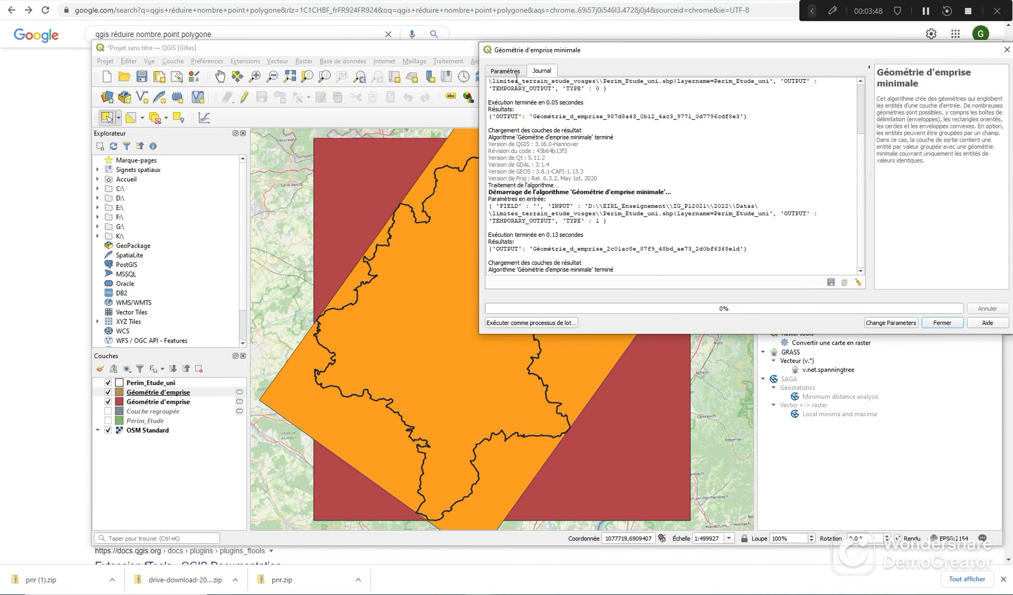
click(514, 72)
click(514, 165)
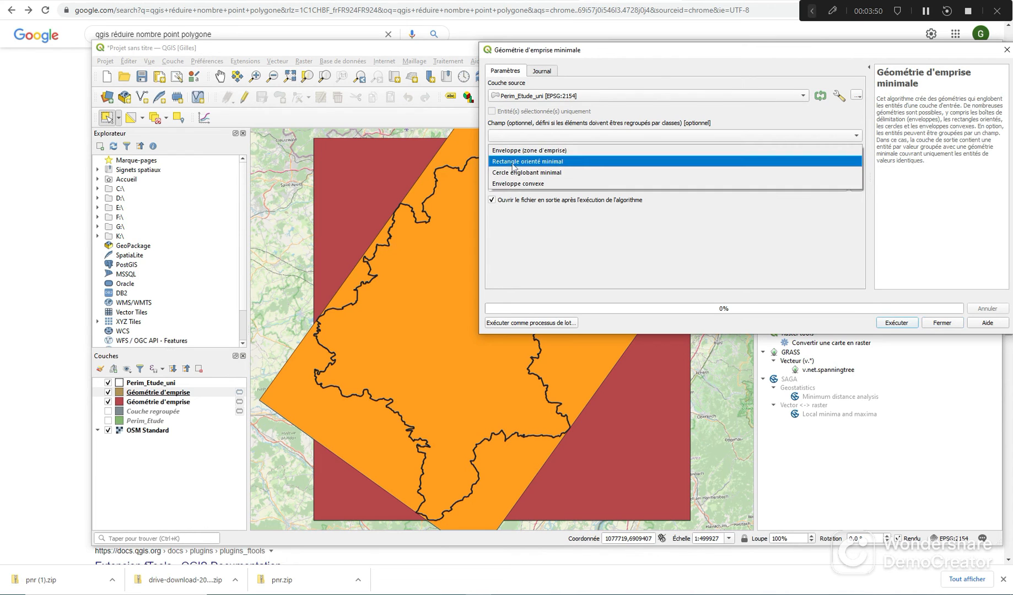
click(515, 172)
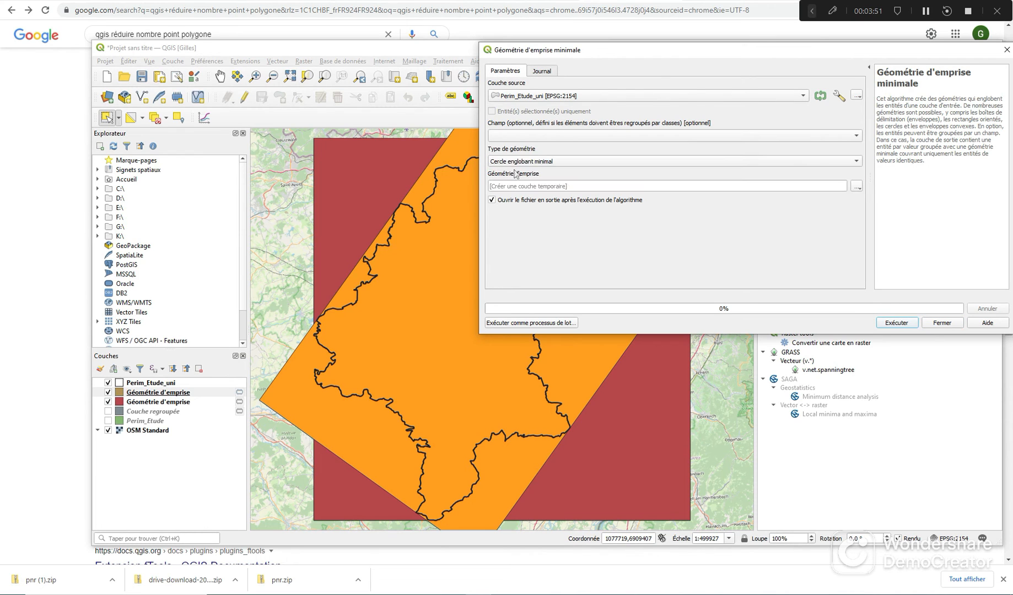
click(894, 322)
Step: Generate the Enveloppe convexe of Perim_Etude_uni as a temporary layer and uncover the map to compare all bounding shapes
drag(586, 47, 474, 43)
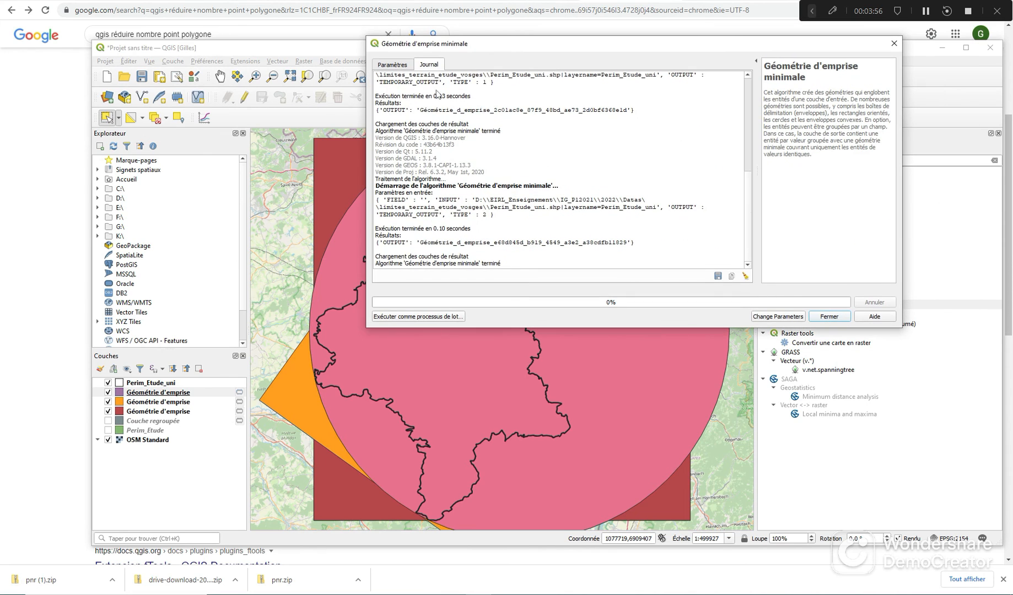
click(393, 64)
click(418, 158)
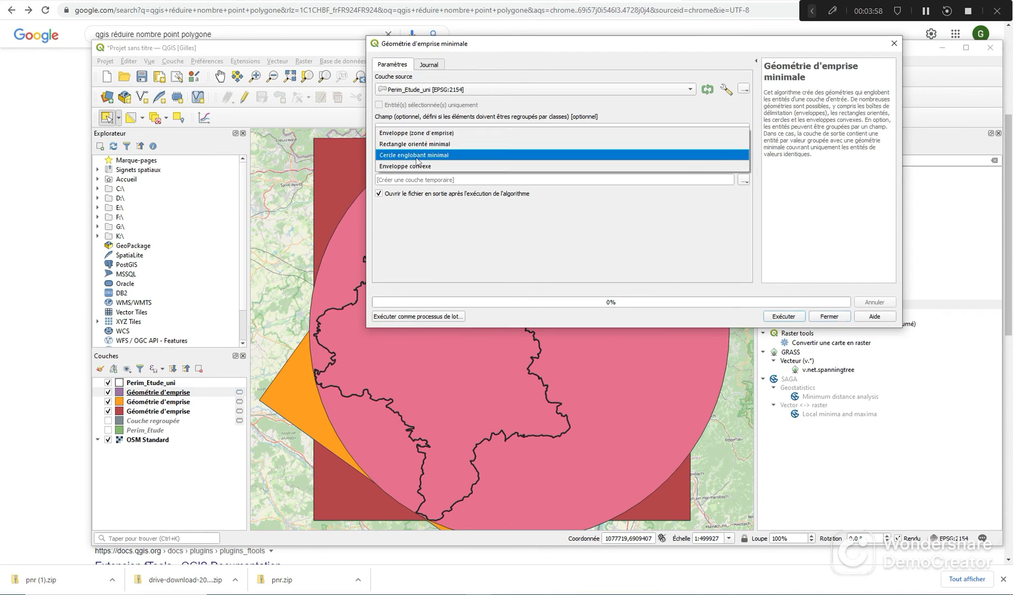
click(416, 166)
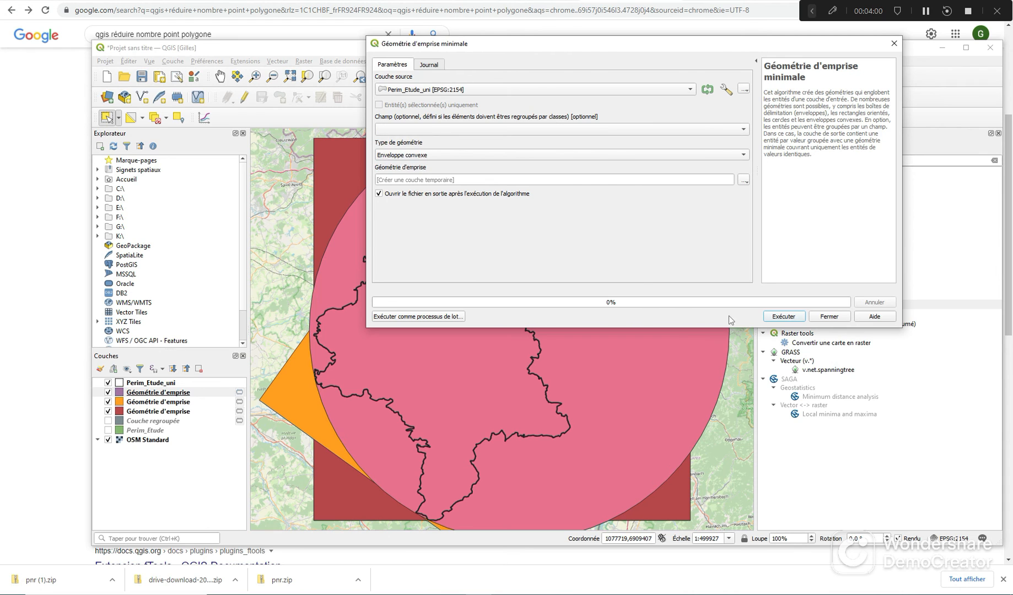
click(783, 316)
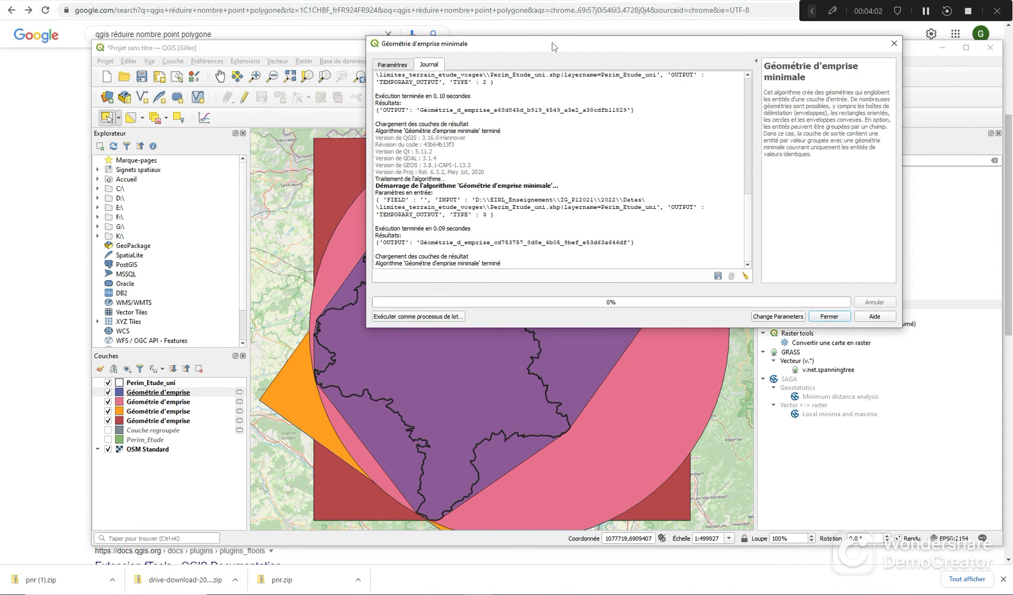
drag(554, 47, 986, 38)
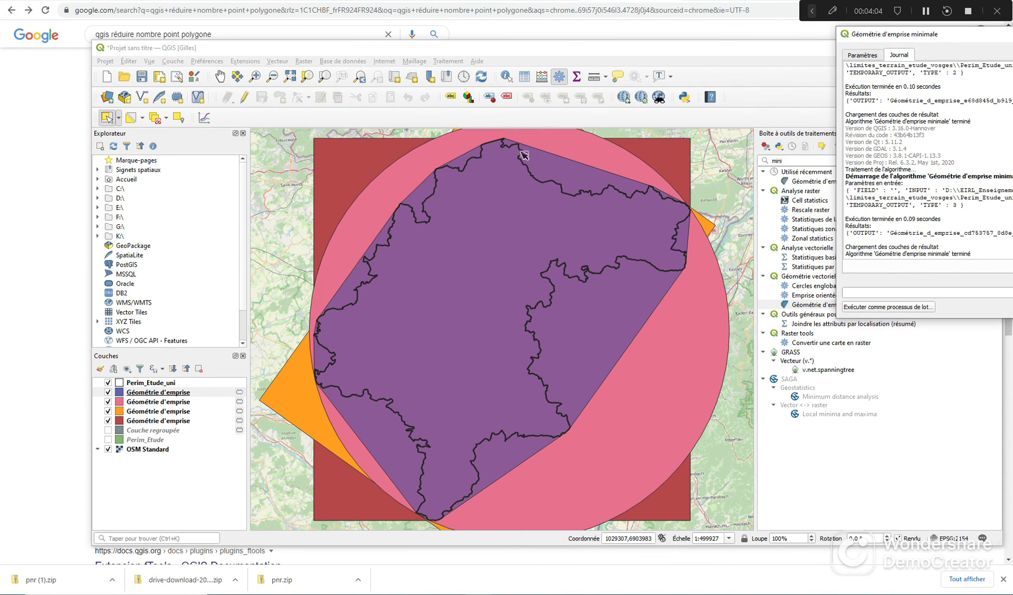